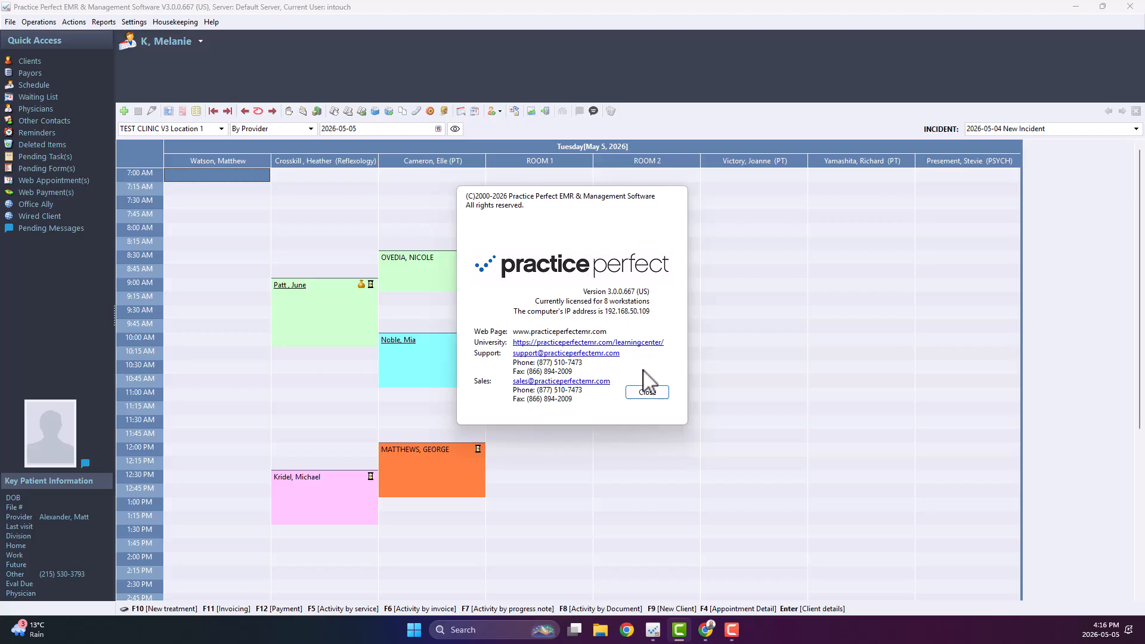
# Open the AETNA INTERNATIONAL payor record and select its Identifier value.
pyautogui.click(647, 392)
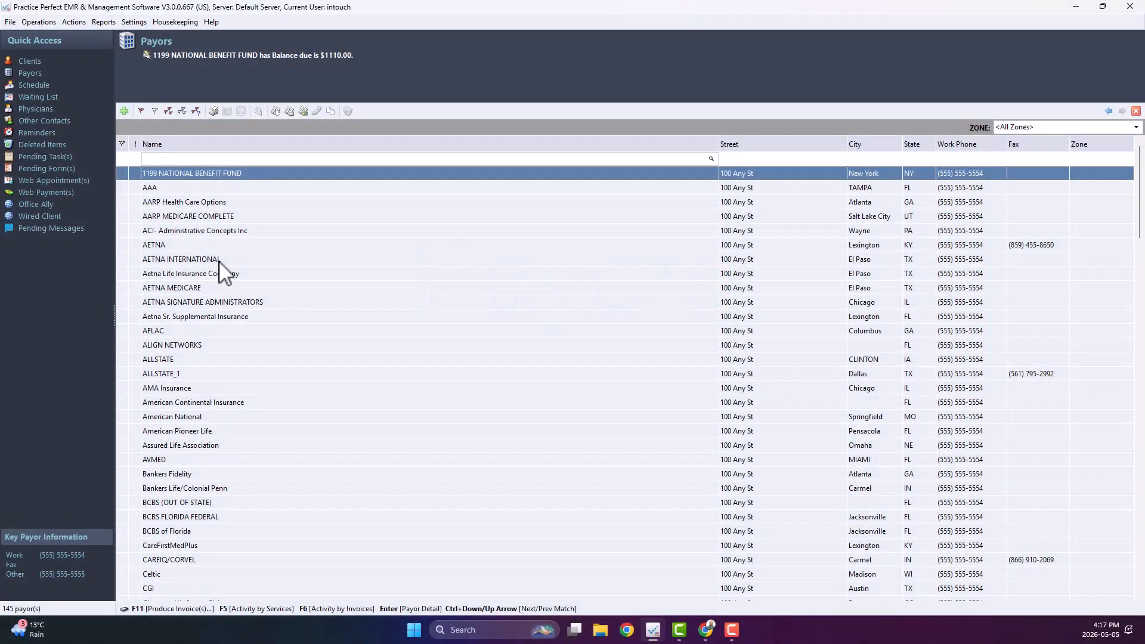
pyautogui.click(219, 260)
pyautogui.doubleClick(219, 260)
pyautogui.click(291, 198)
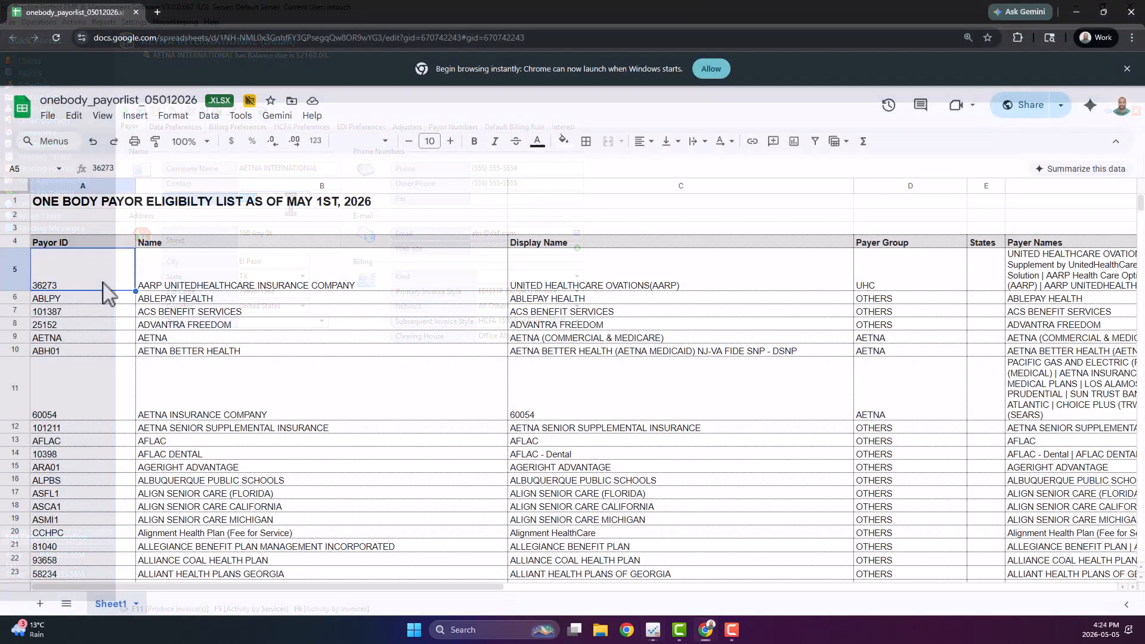
# Scroll through the One Body payor list spreadsheet to examine payor IDs and names.
pyautogui.scroll(-5, 101, 293)
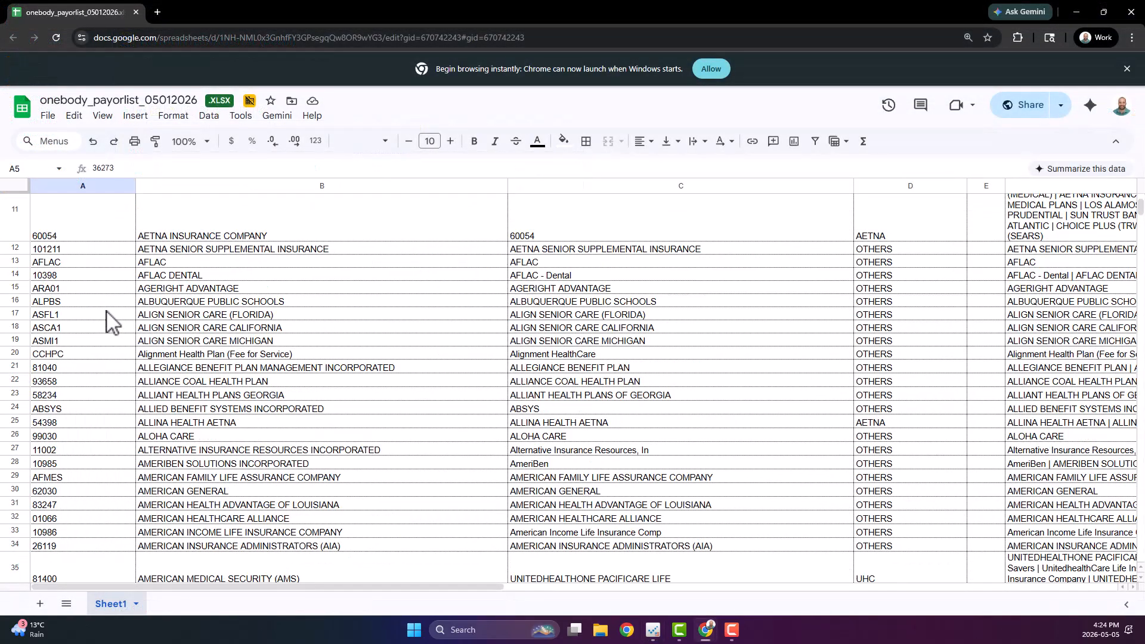
pyautogui.scroll(-1, 111, 322)
pyautogui.scroll(-1, 110, 322)
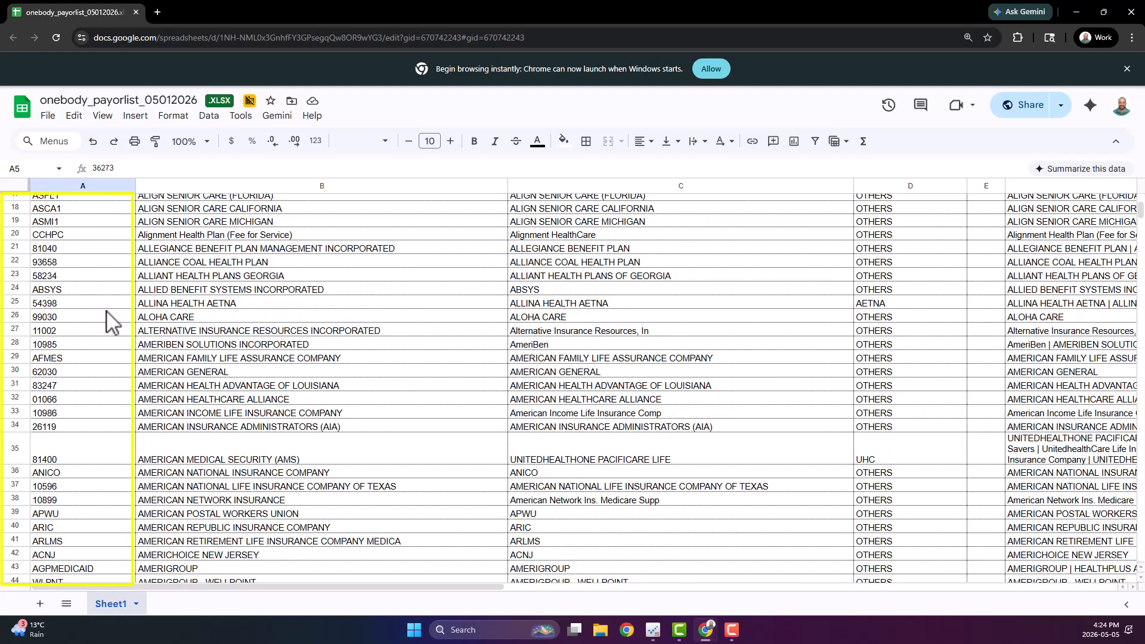
pyautogui.scroll(-1, 111, 322)
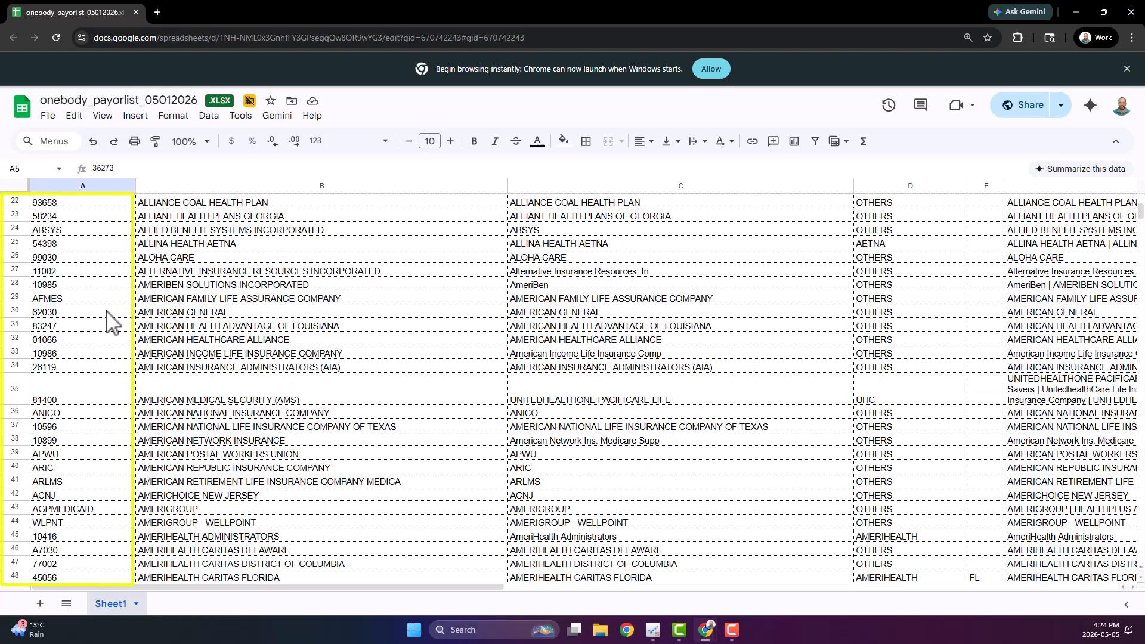
pyautogui.scroll(-1, 110, 322)
pyautogui.scroll(-1, 111, 322)
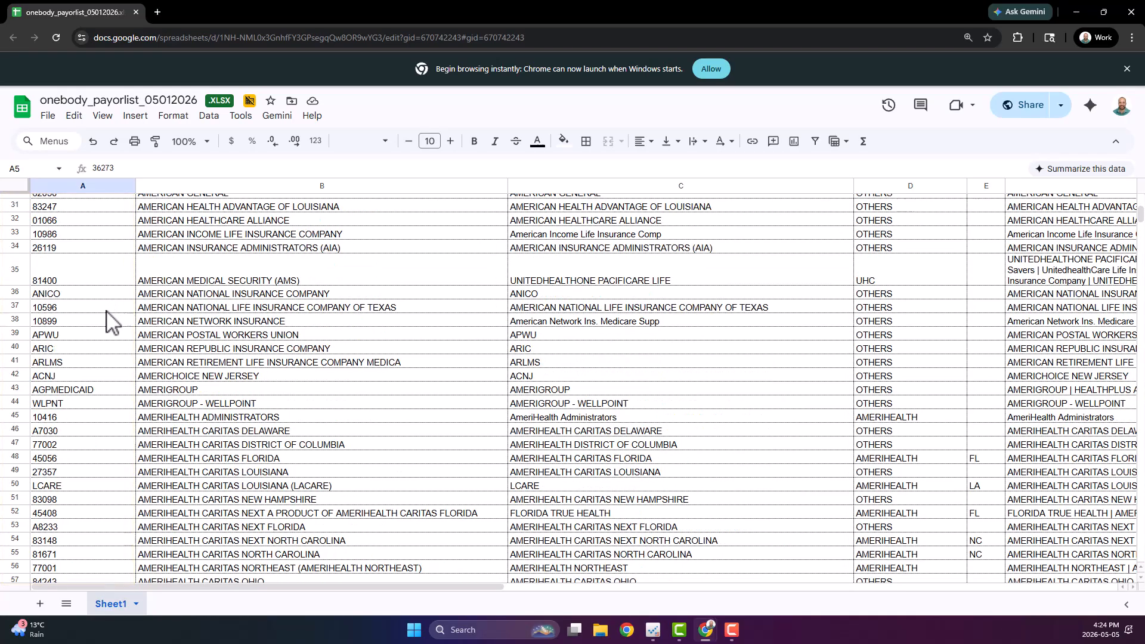
pyautogui.scroll(-1, 110, 322)
pyautogui.scroll(-1, 110, 322)
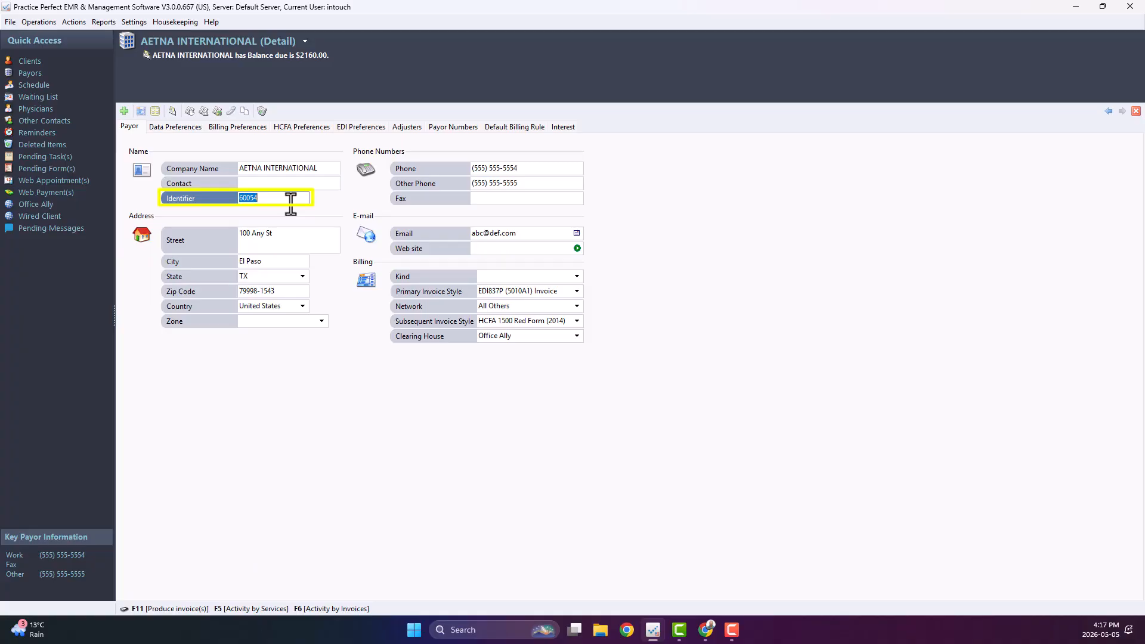
# Copy the payor's Identifier and open the Payors page of Customize Insurance Eligibility Checking.
pyautogui.rightClick(290, 198)
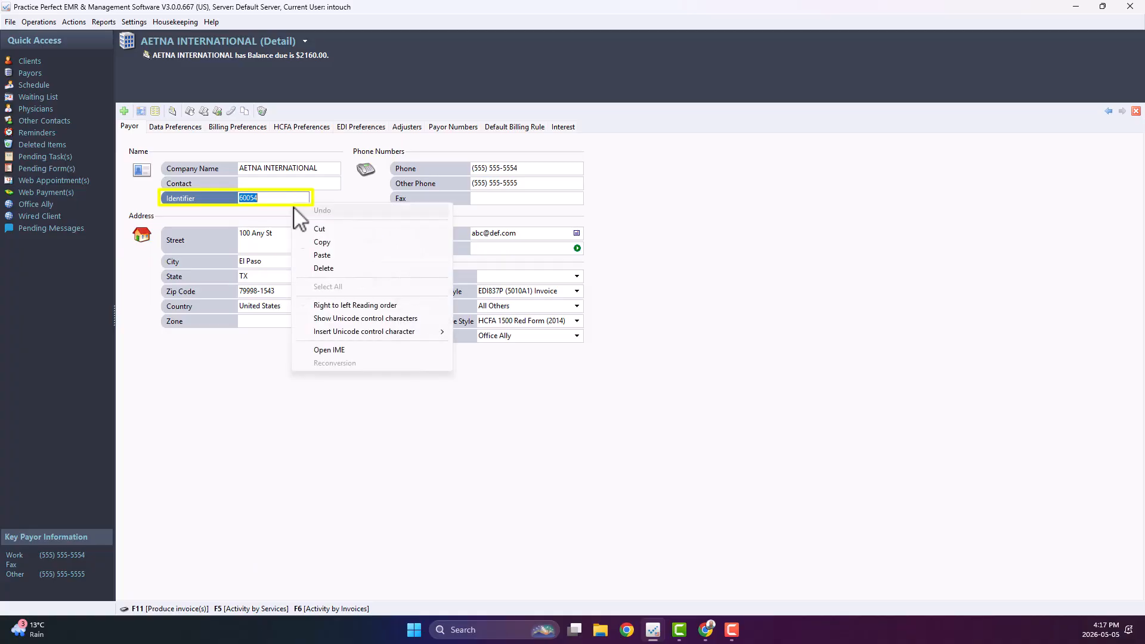
pyautogui.click(324, 243)
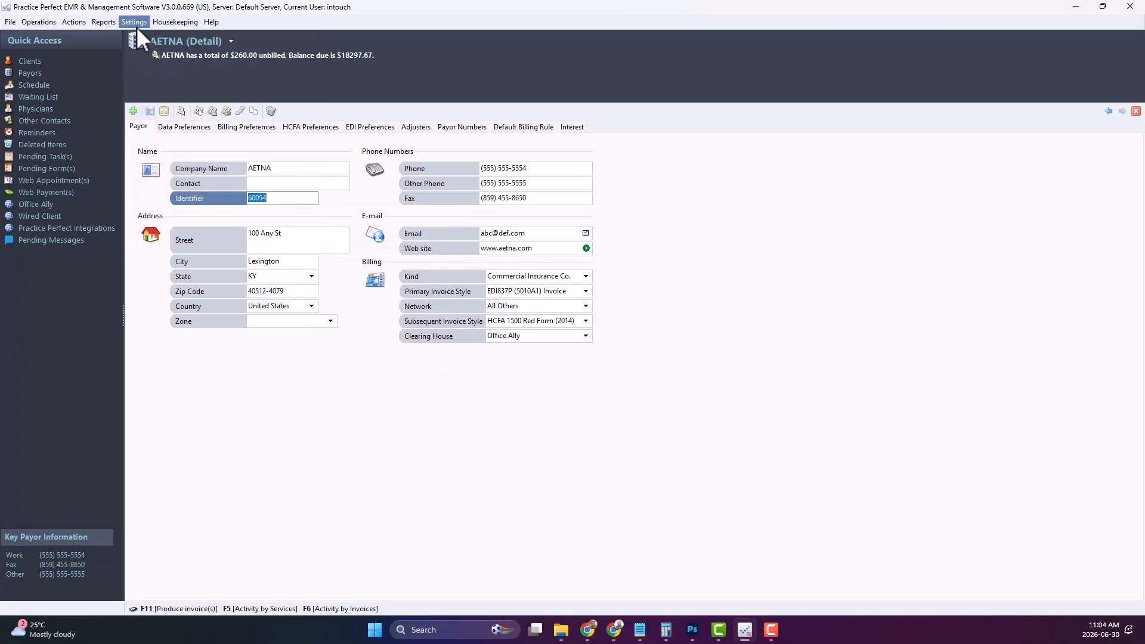
pyautogui.click(137, 21)
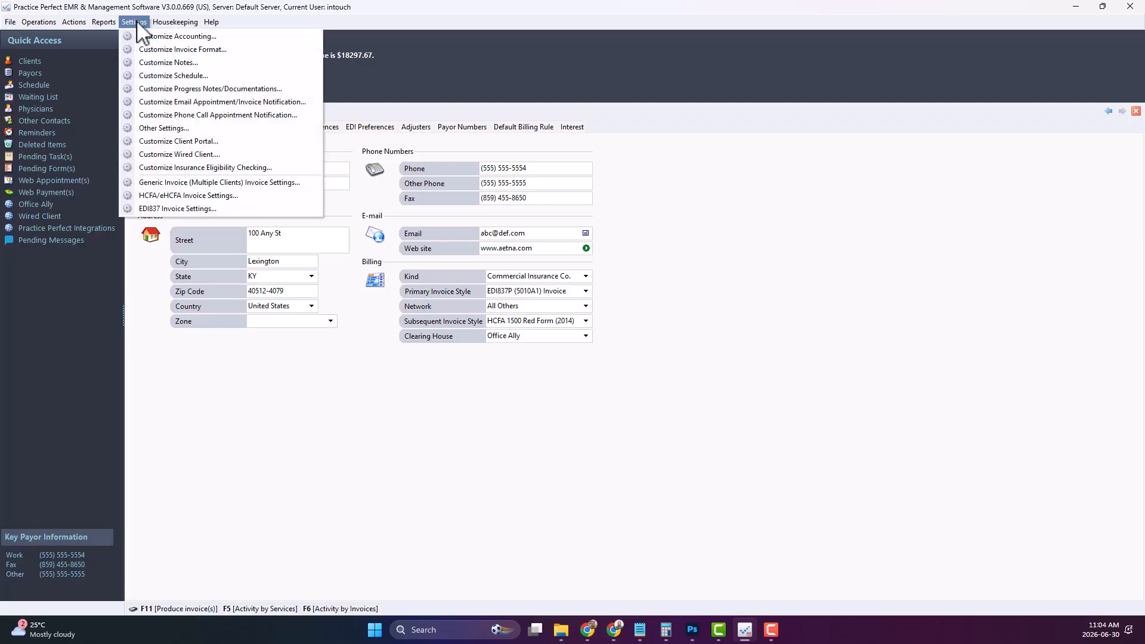
pyautogui.click(186, 167)
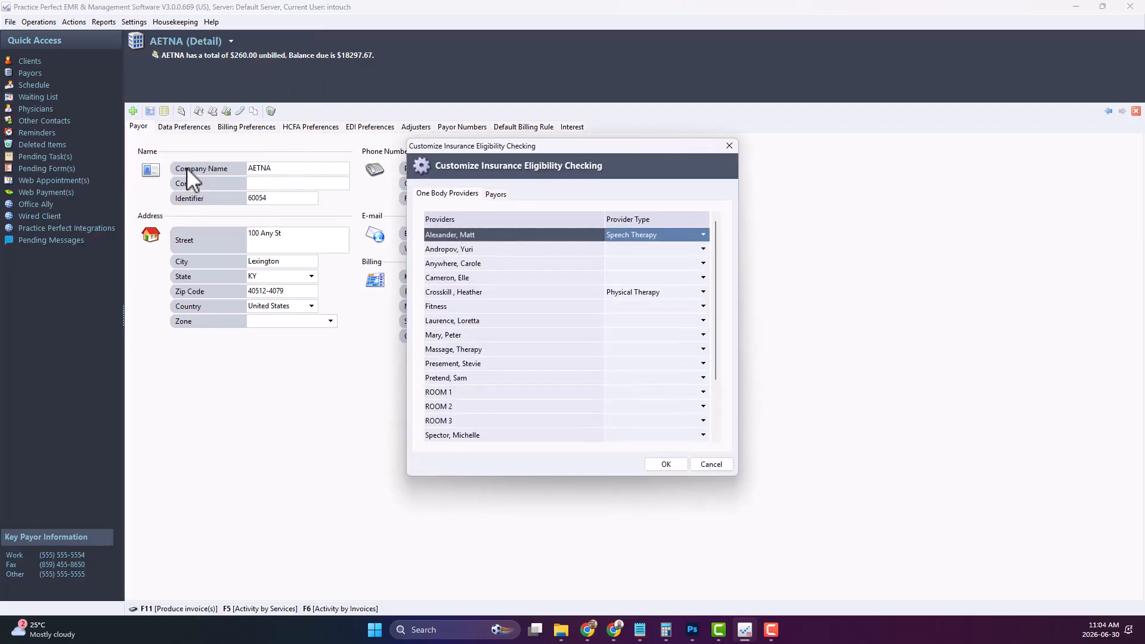
pyautogui.click(486, 197)
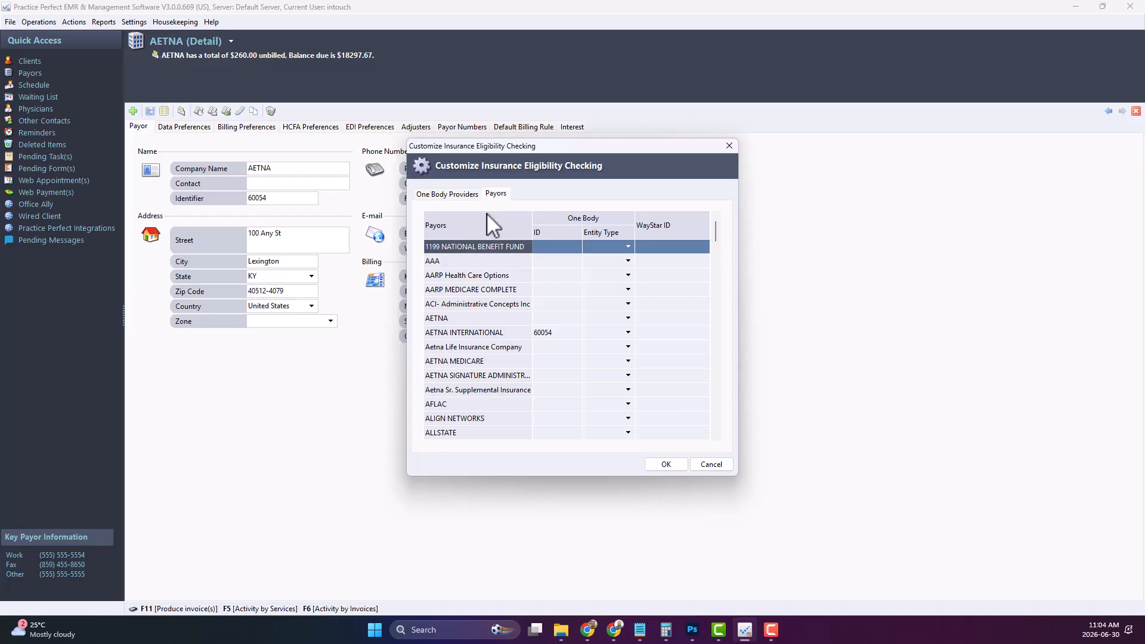
# Set the One Body entity type for AETNA INTERNATIONAL to Clinic and confirm the dialog.
pyautogui.click(628, 334)
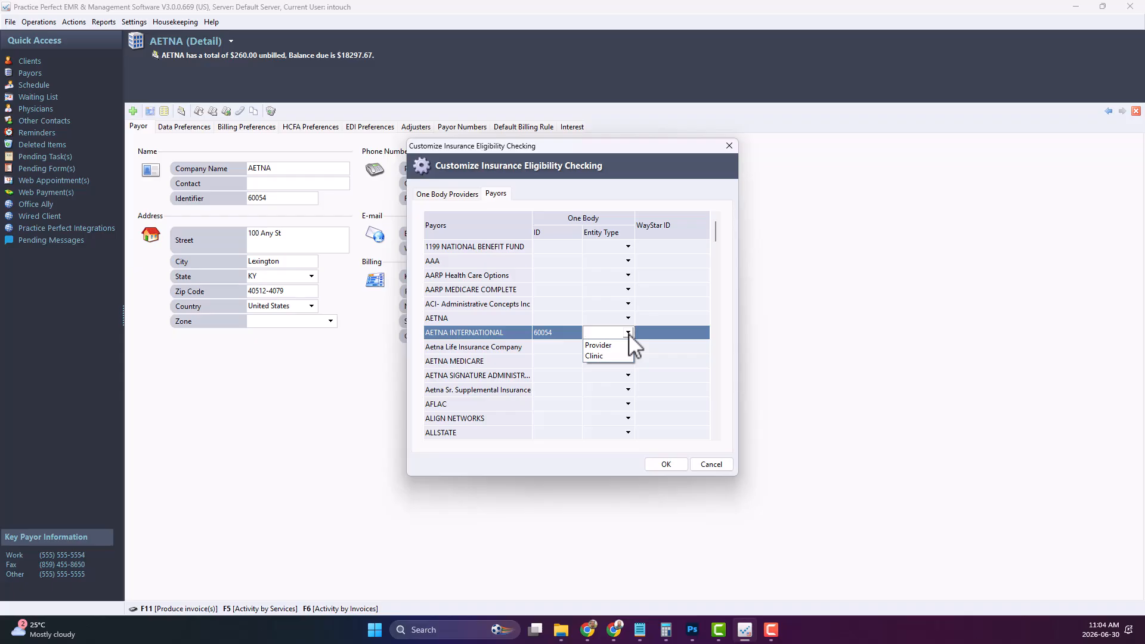
pyautogui.click(610, 357)
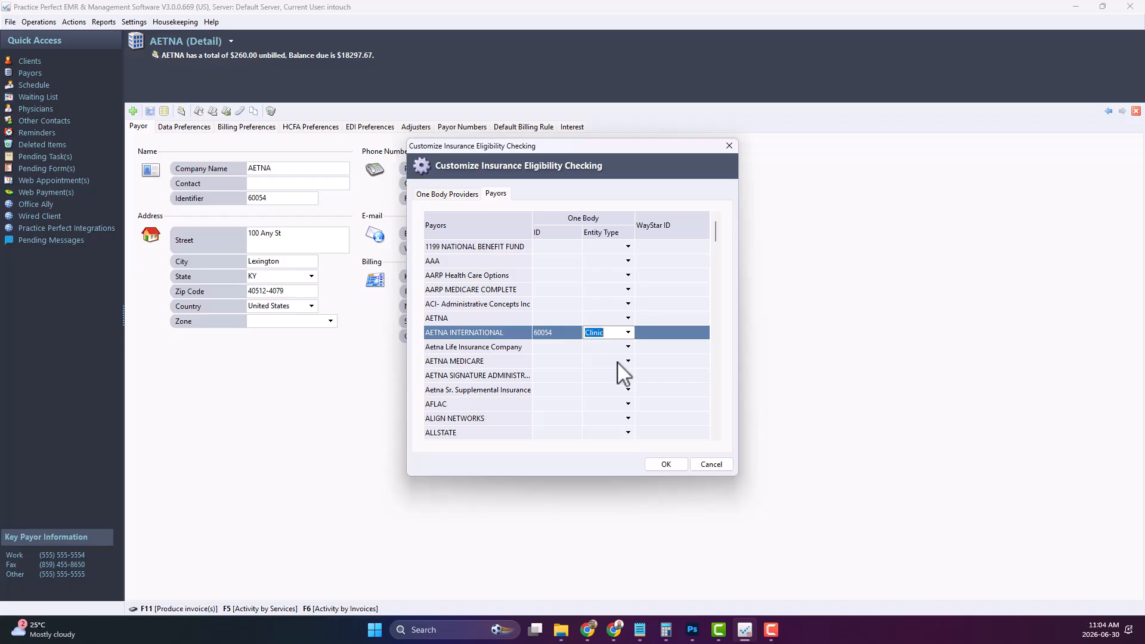
pyautogui.click(676, 464)
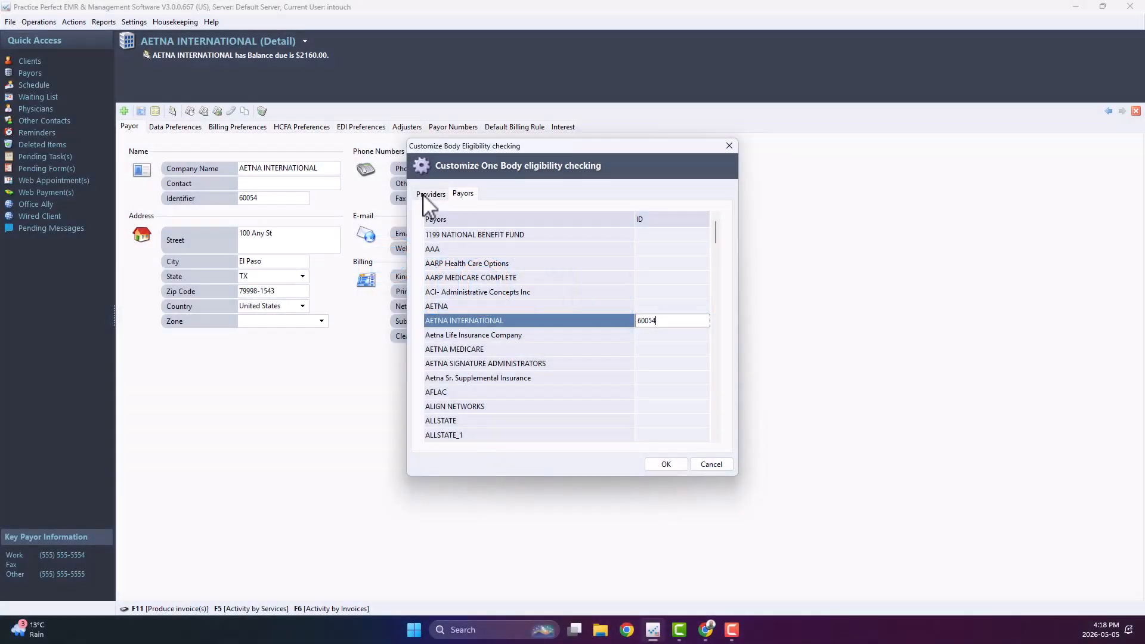
# Set the fifth listed provider's One Body provider type to Physical Therapy.
pyautogui.click(424, 195)
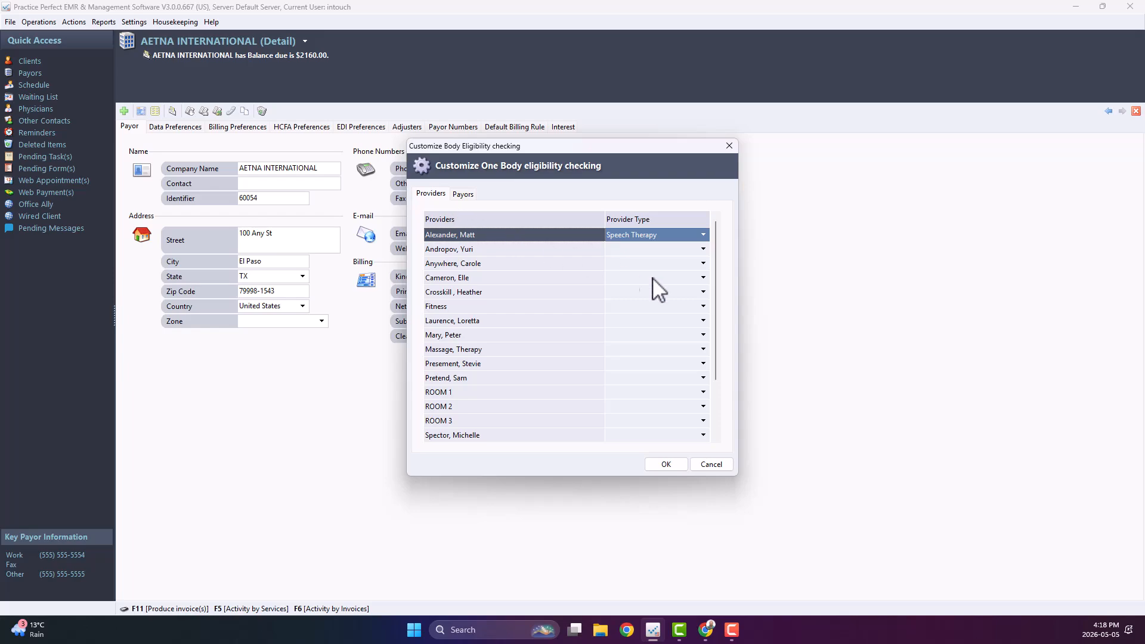
pyautogui.click(704, 292)
pyautogui.write('Physical Therapy')
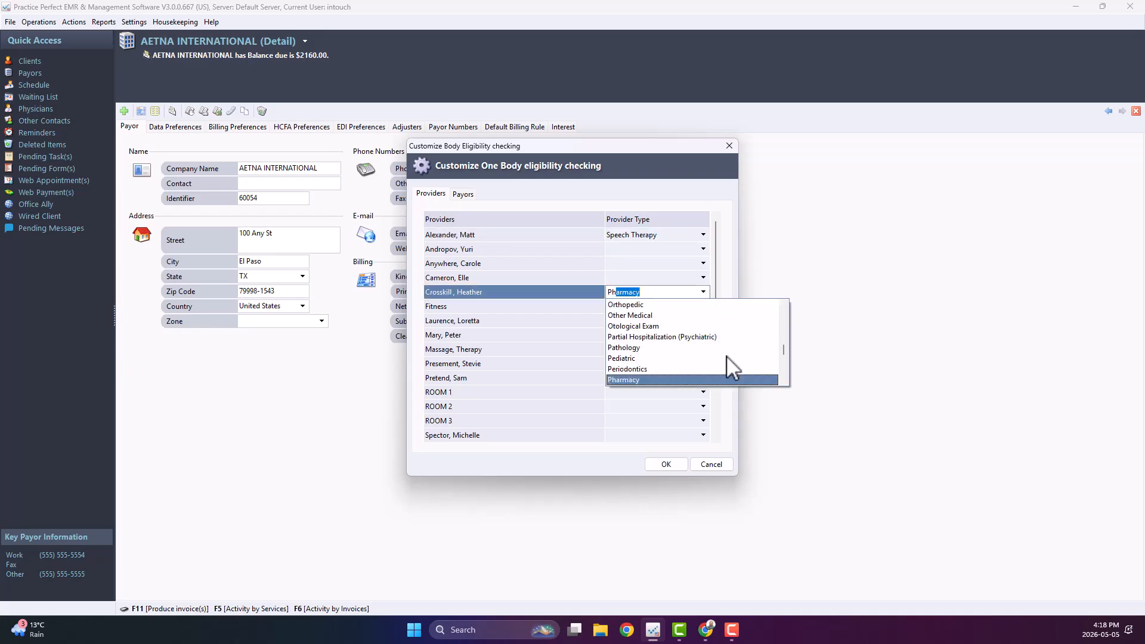
pyautogui.press('Return')
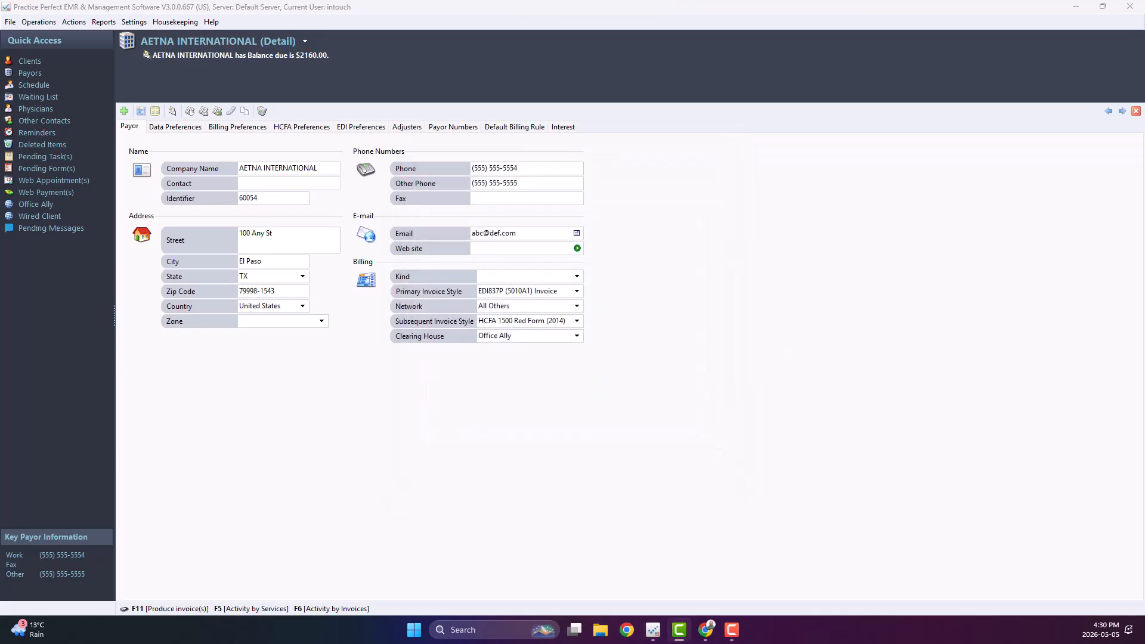
# Open that provider's detail record from the Housekeeping providers list.
pyautogui.click(183, 21)
pyautogui.moveTo(189, 52)
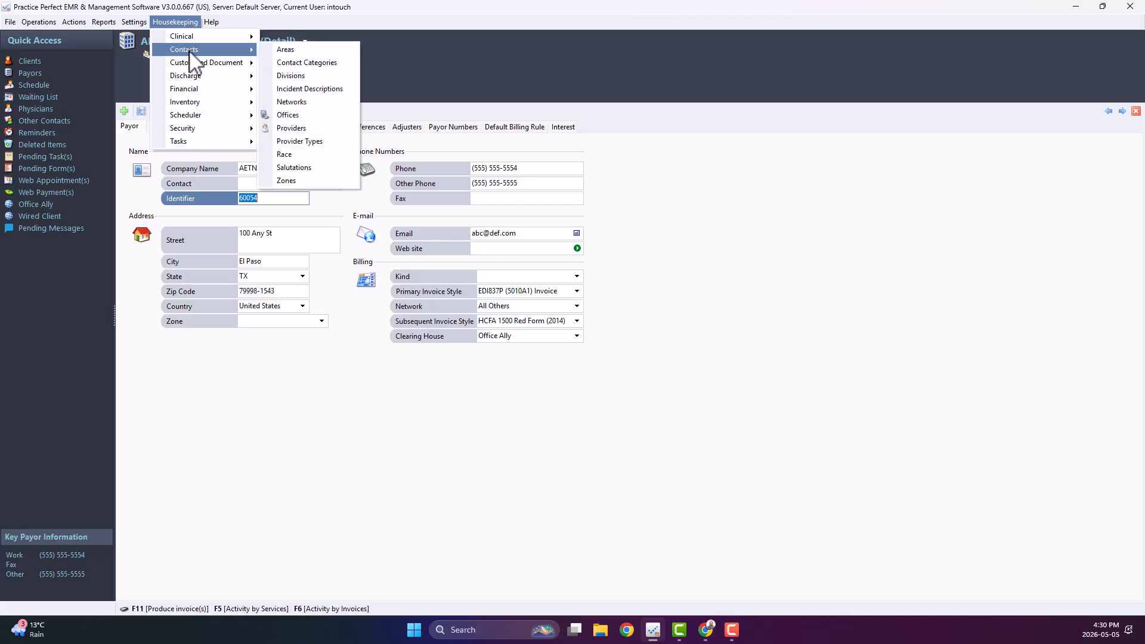
pyautogui.click(329, 126)
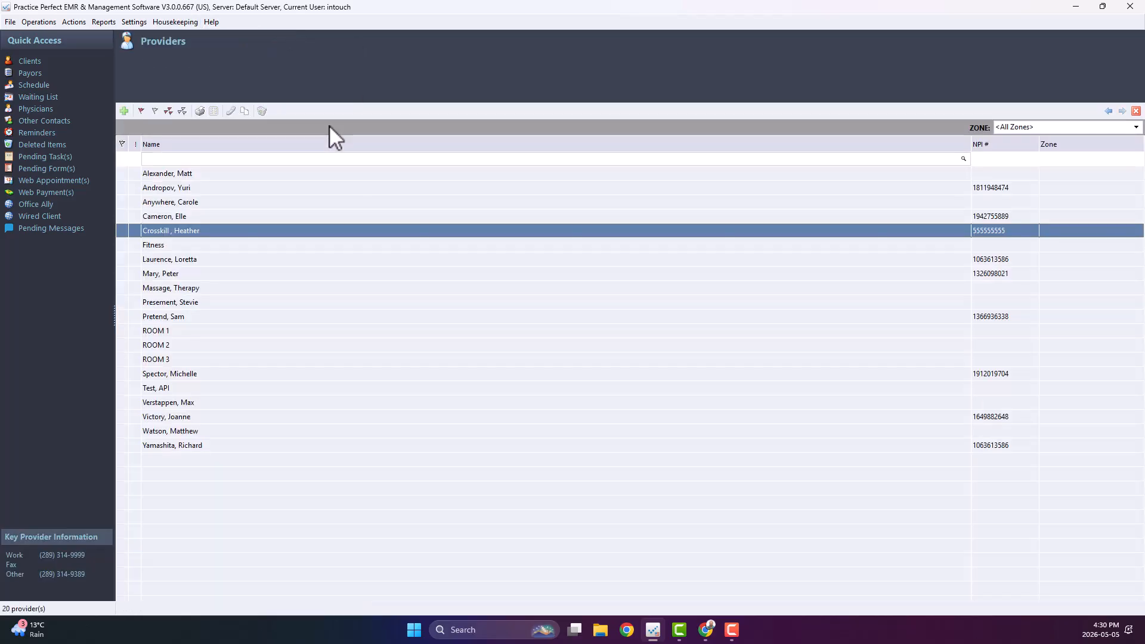
pyautogui.doubleClick(205, 230)
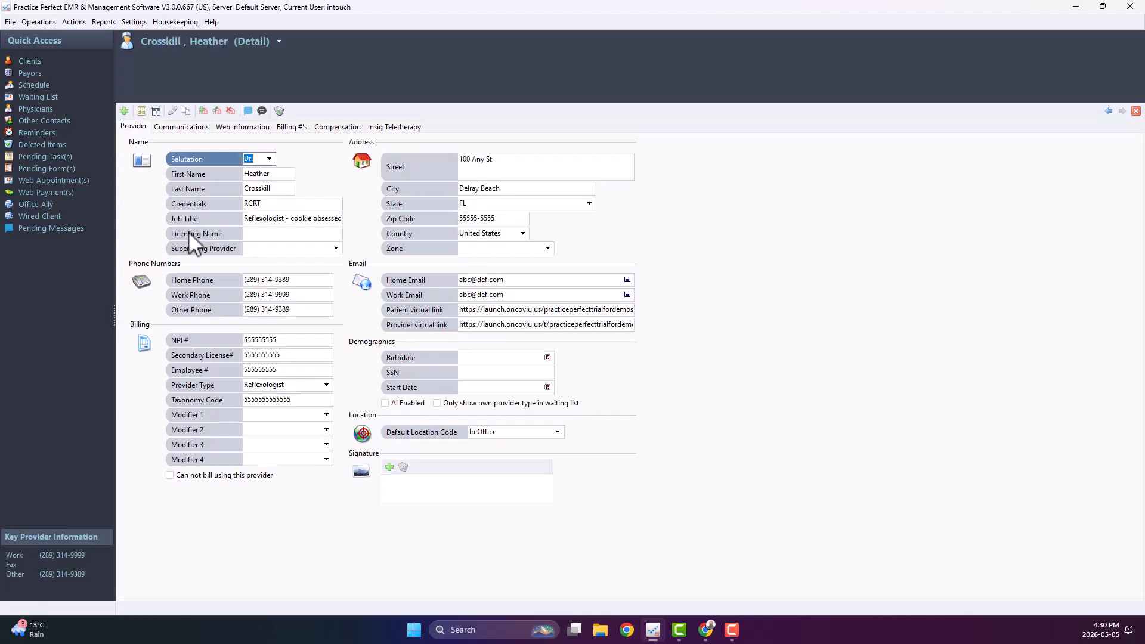
# Review the provider's work phone, work email and NPI fields, and enter the provider's SSN.
pyautogui.click(303, 295)
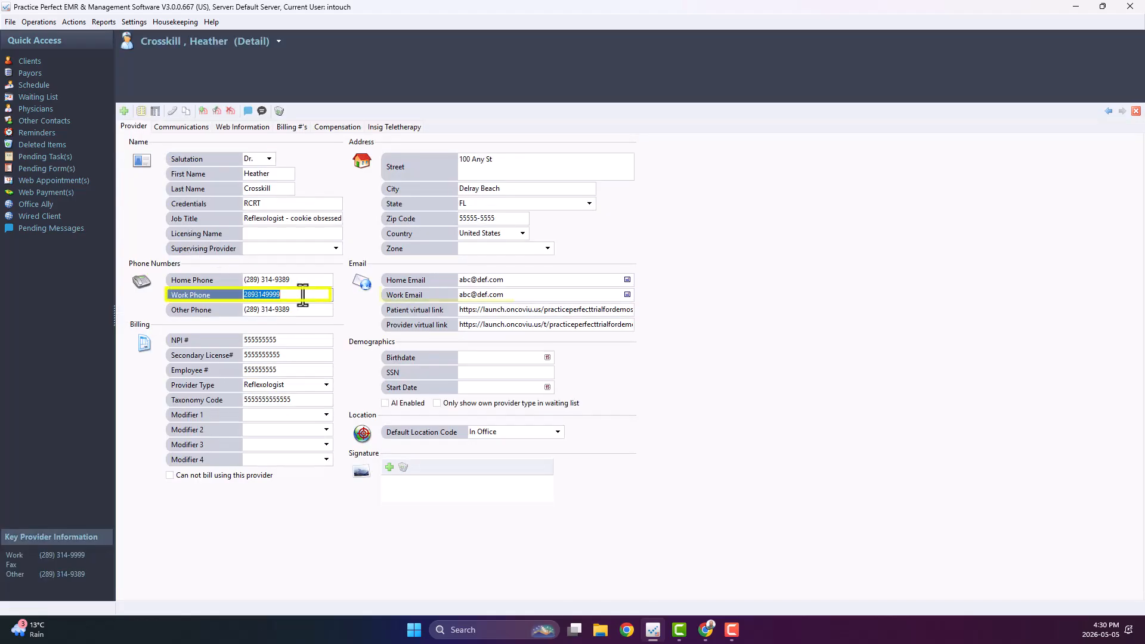
pyautogui.click(517, 294)
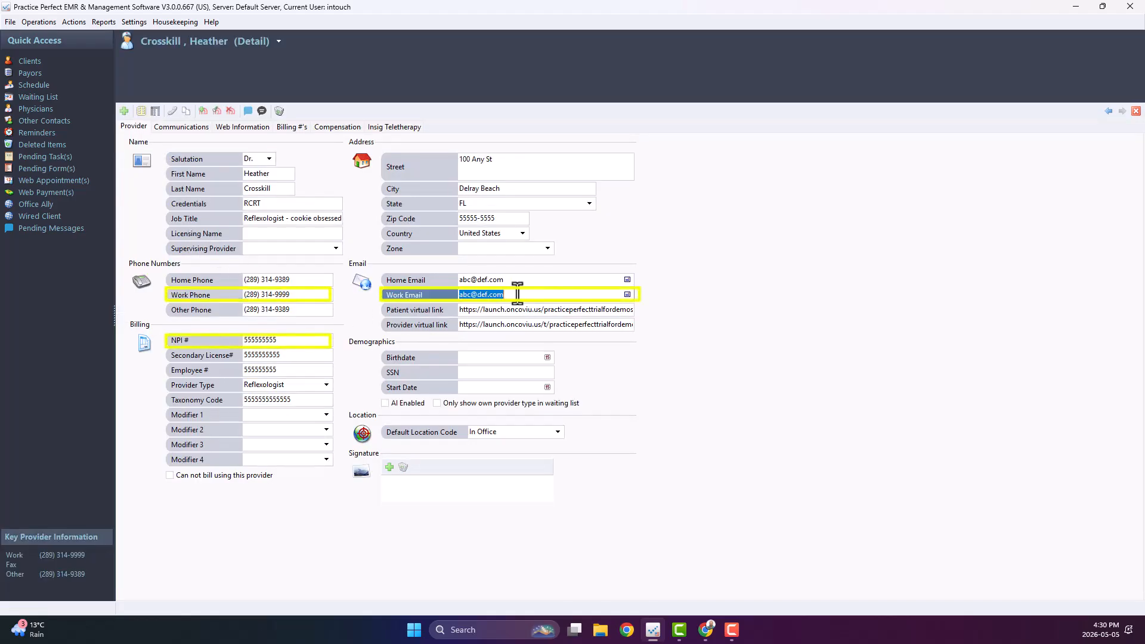
pyautogui.click(290, 340)
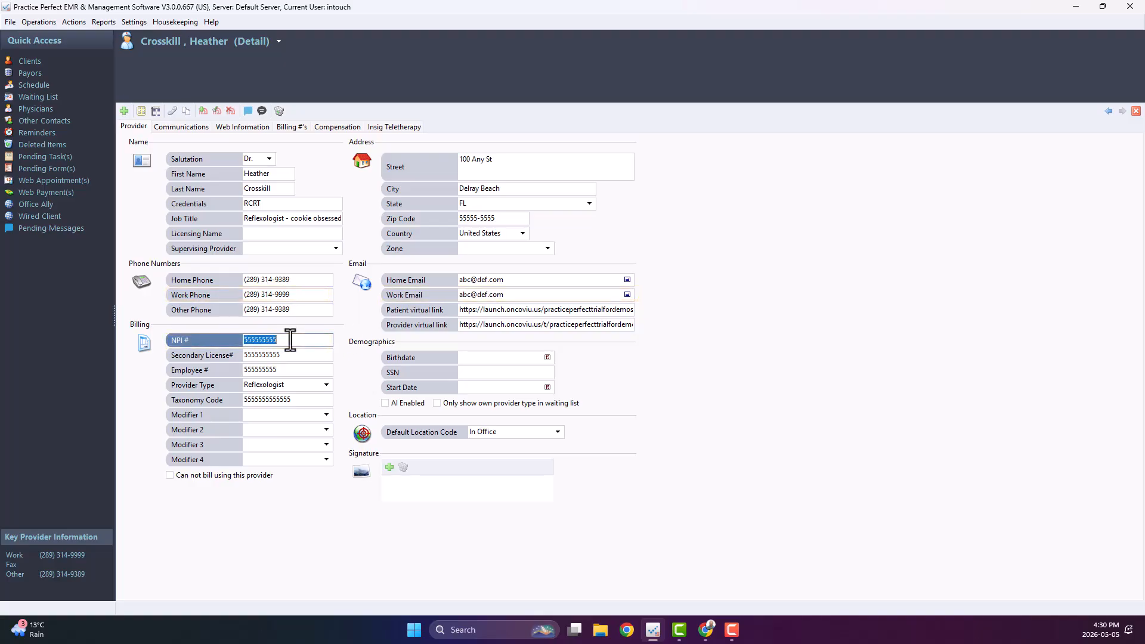
pyautogui.click(463, 372)
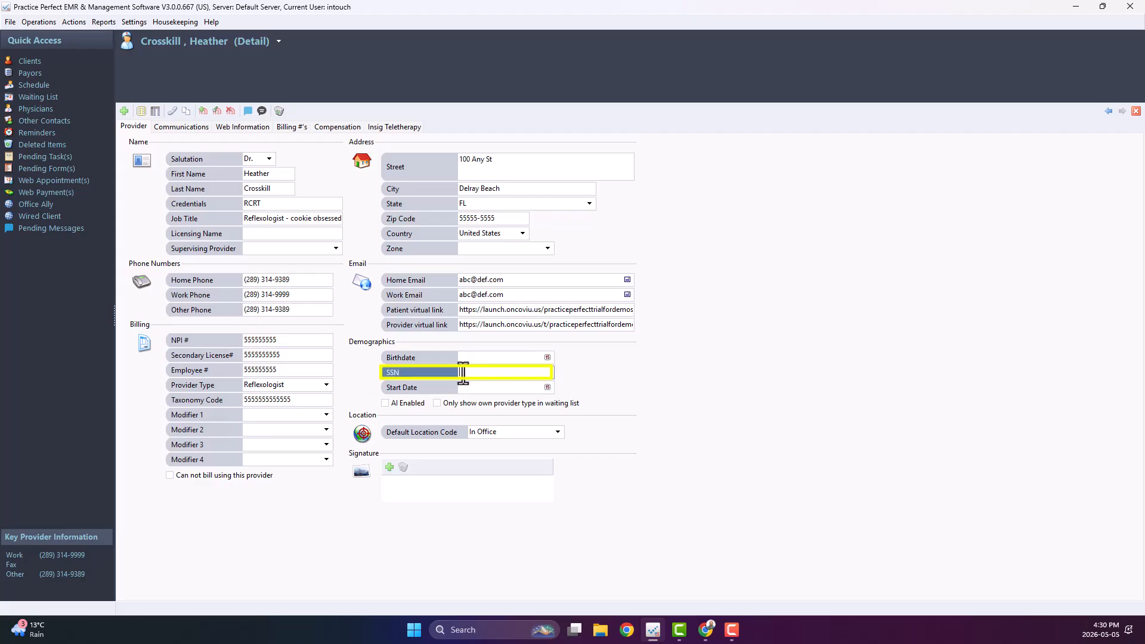
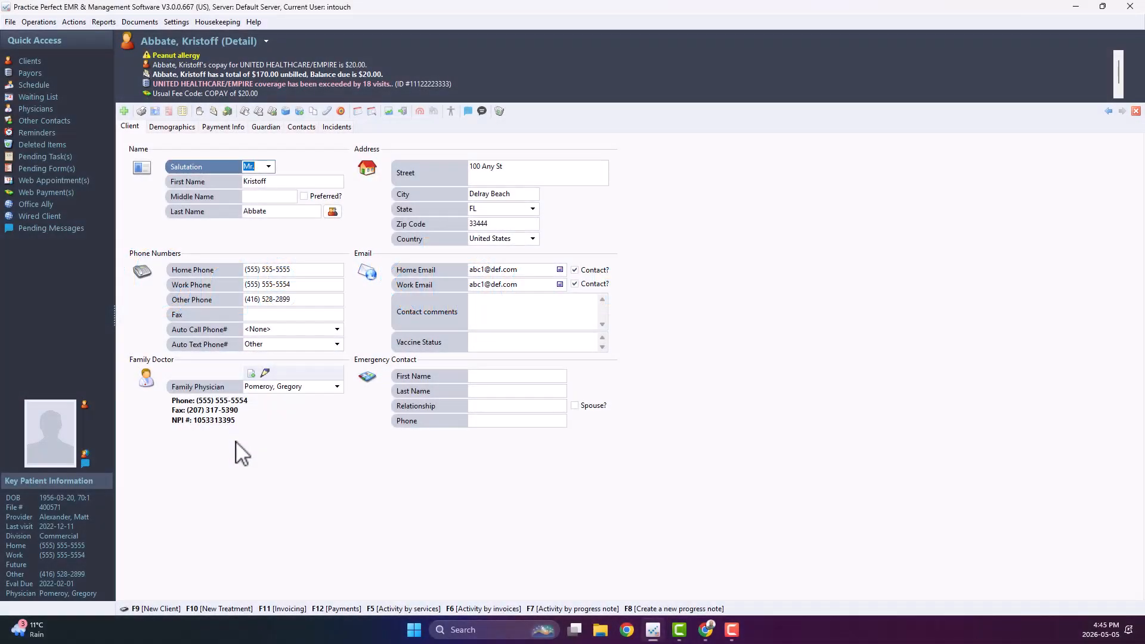
# Set the client incident's billing provider to the same provider as the primary provider.
pyautogui.click(334, 127)
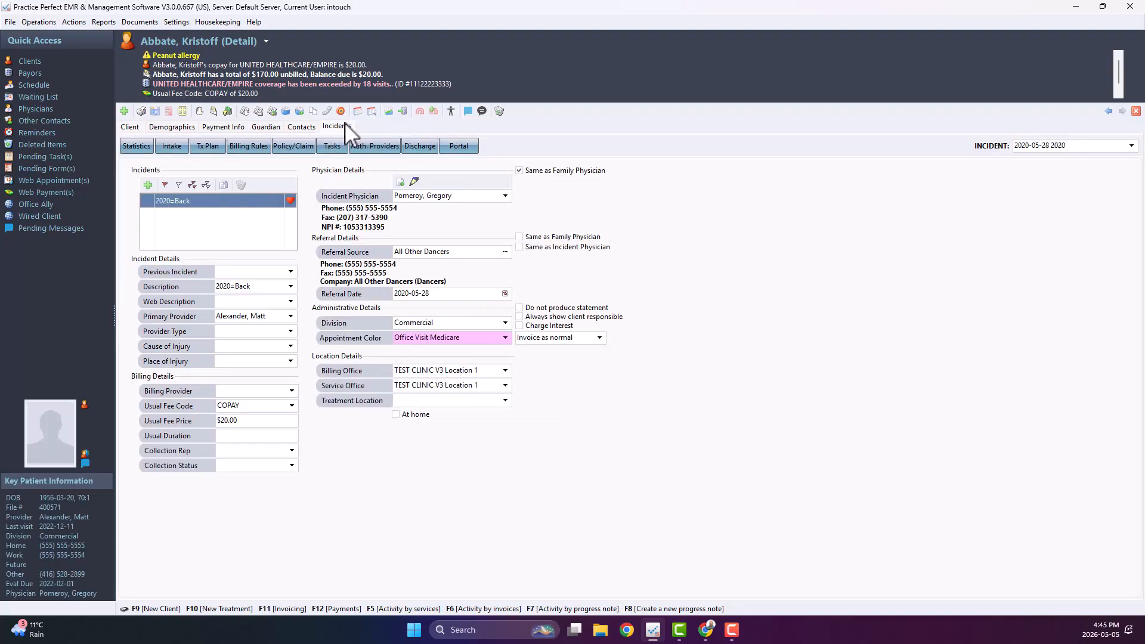
pyautogui.click(169, 319)
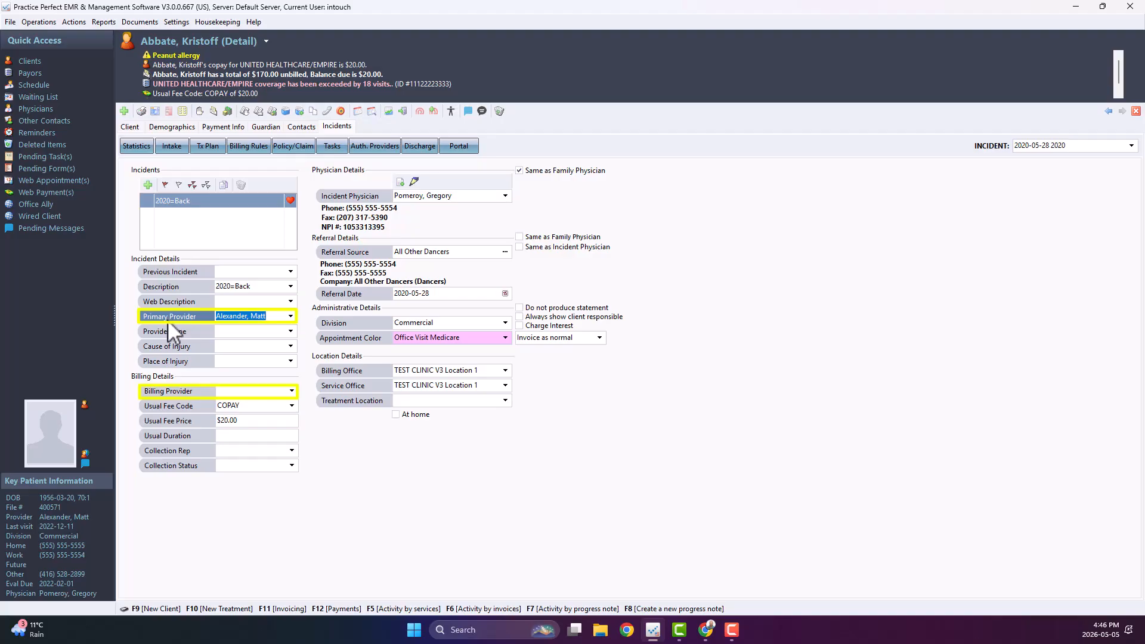
pyautogui.click(180, 393)
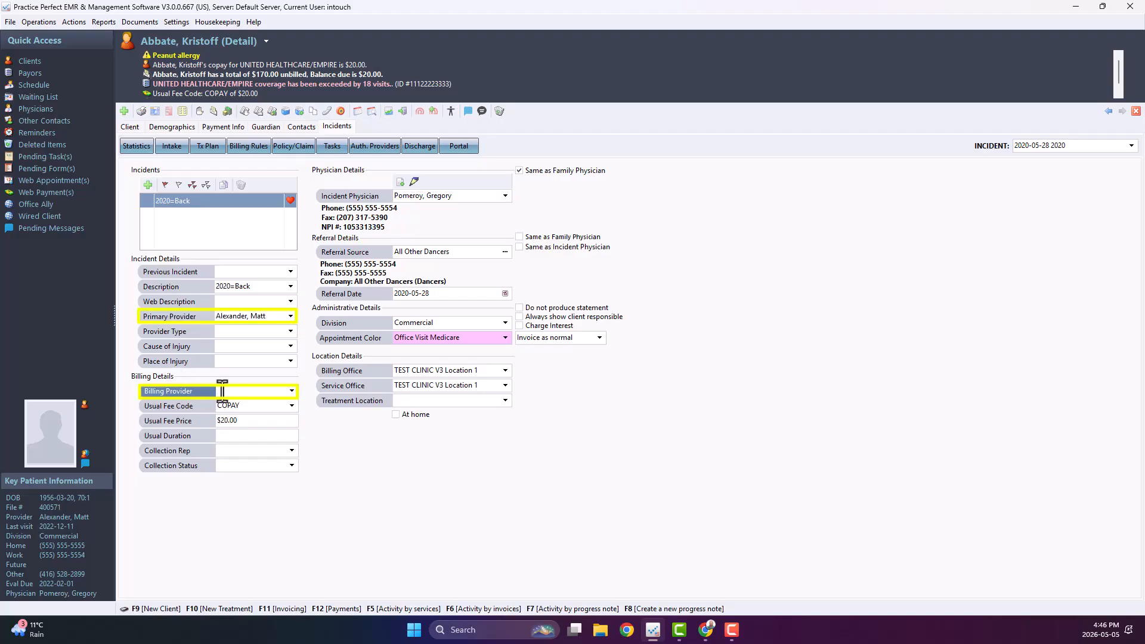
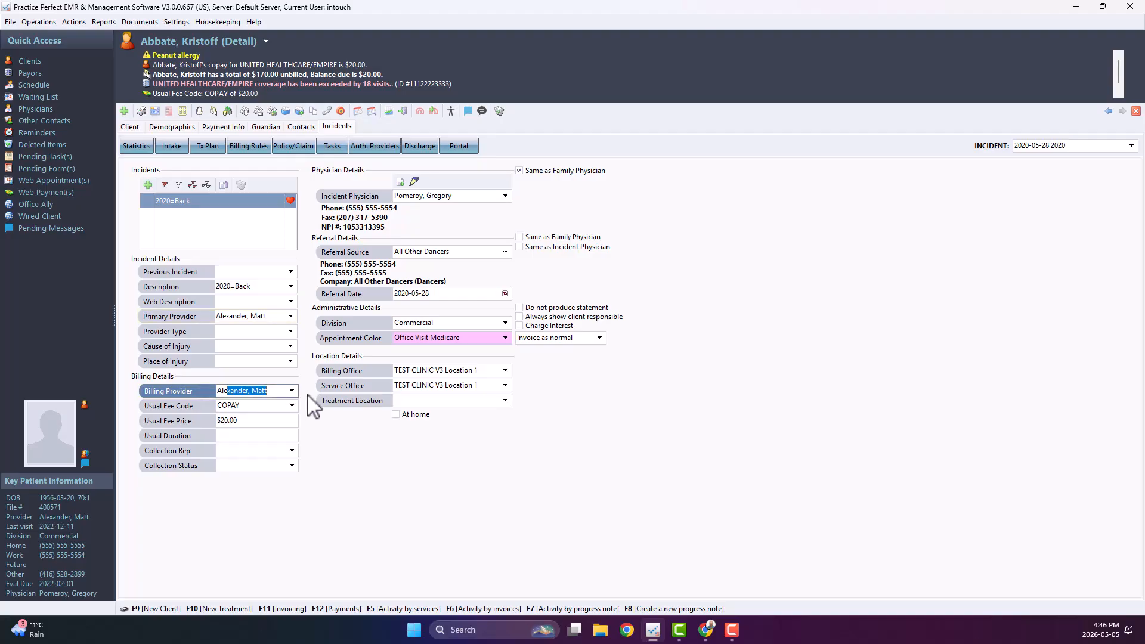
pyautogui.click(315, 152)
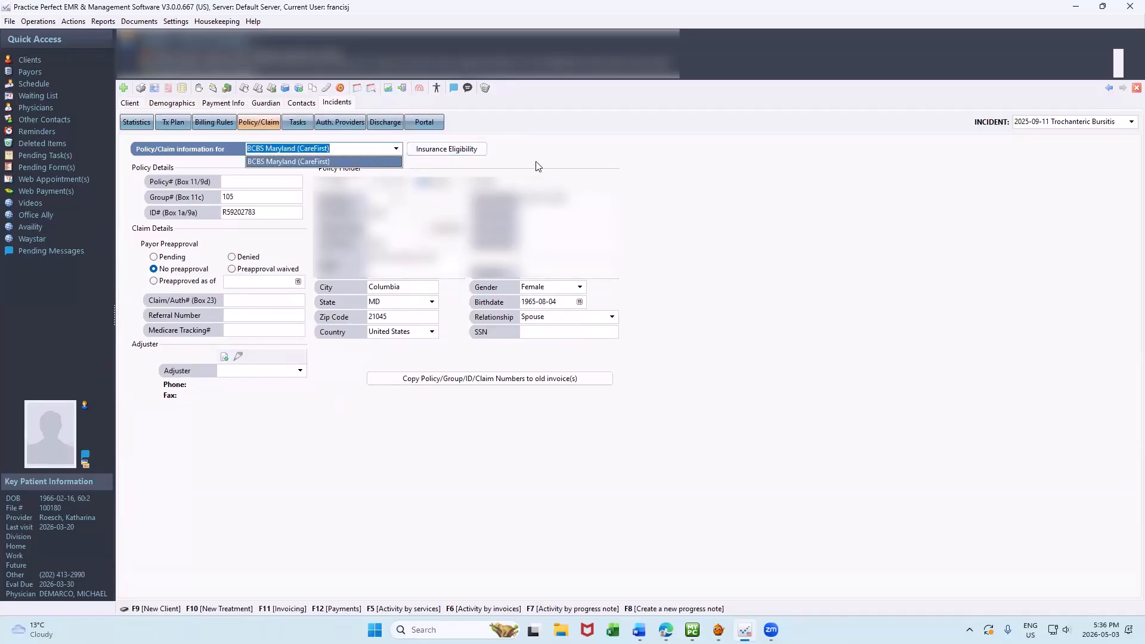
# Run an insurance eligibility check for the BCBS Maryland (CareFirst) policy and retrieve its transaction status.
pyautogui.click(505, 158)
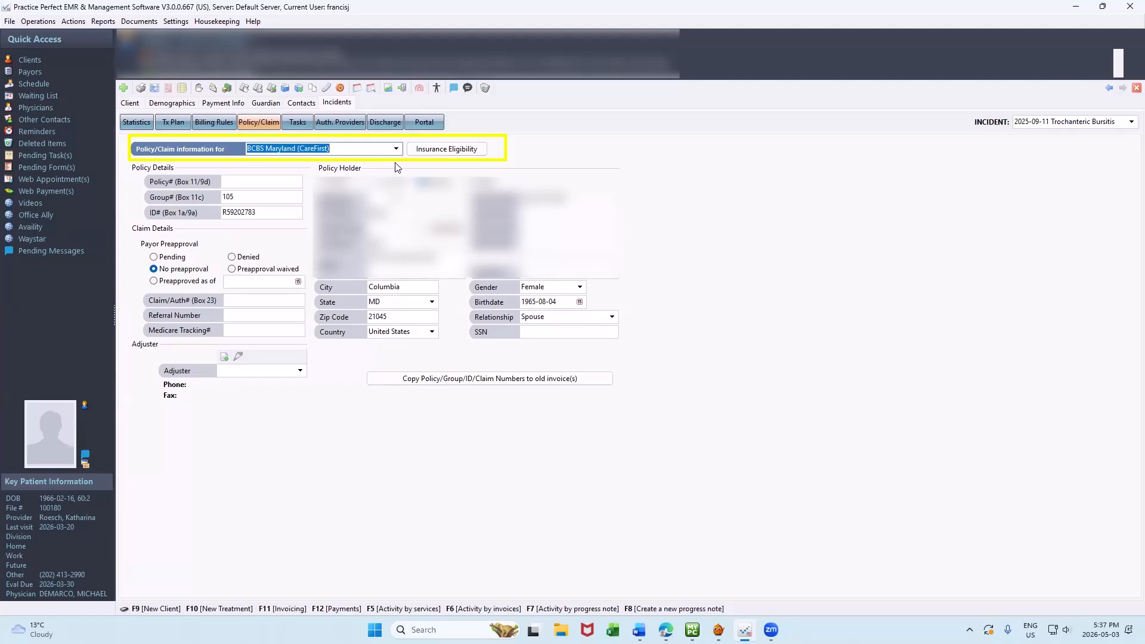
pyautogui.click(456, 151)
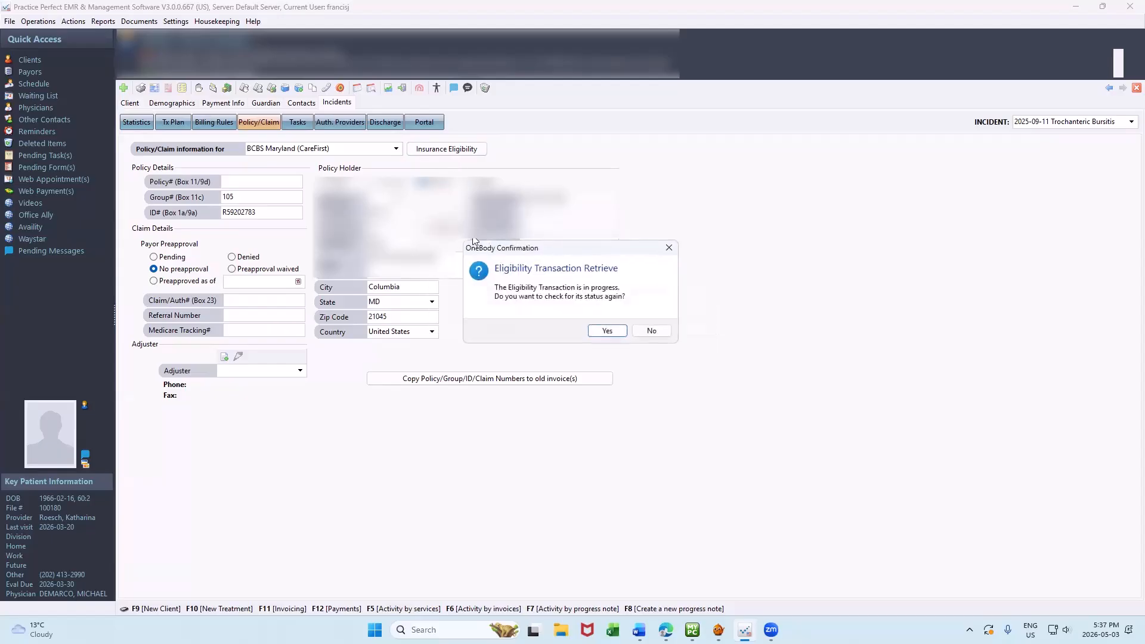
pyautogui.click(603, 330)
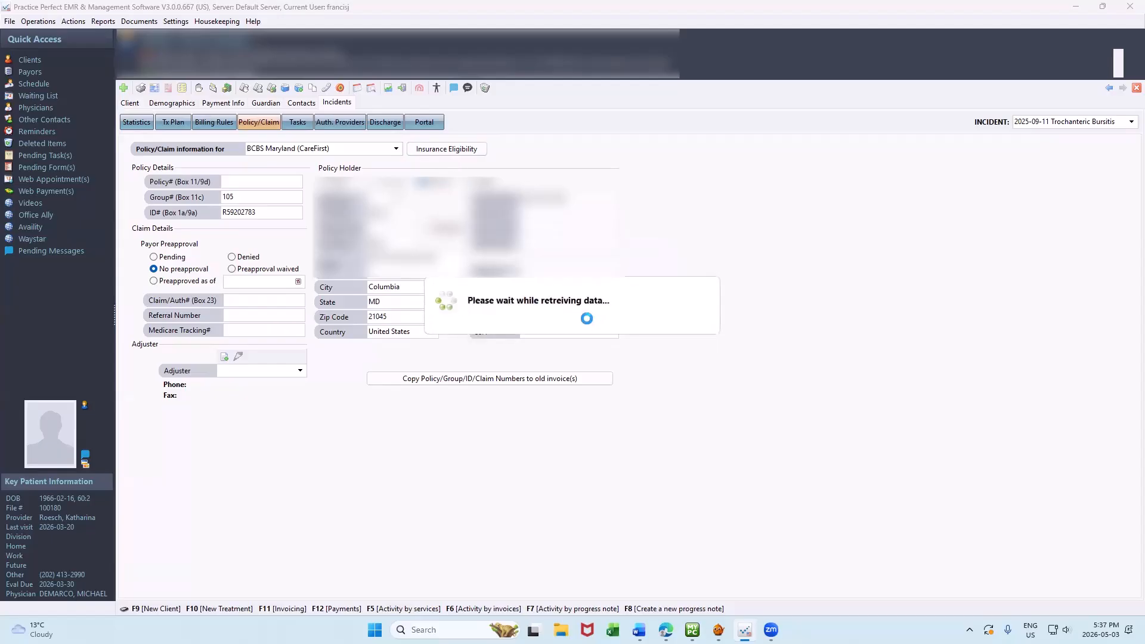